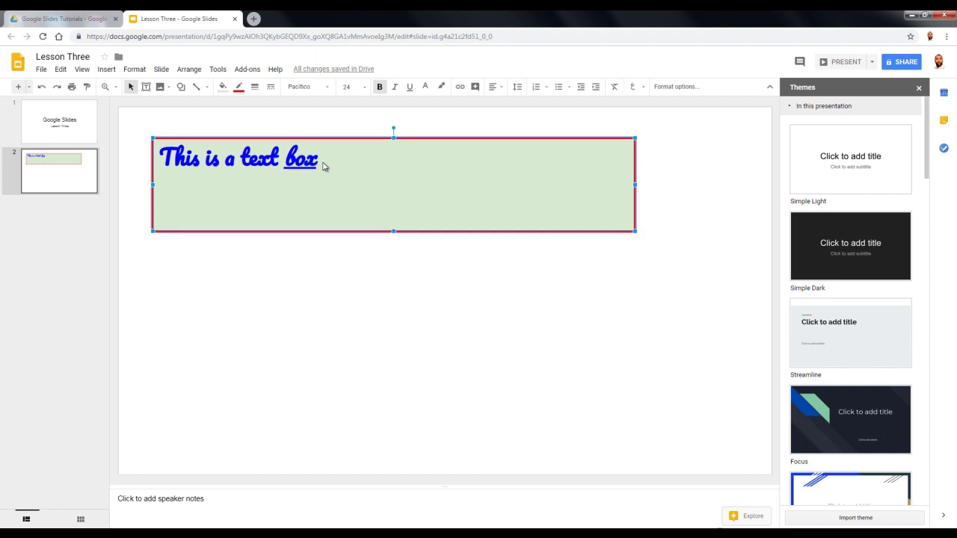
# Try centre, left and right alignment on the text box's text, ending with left alignment
pyautogui.click(498, 87)
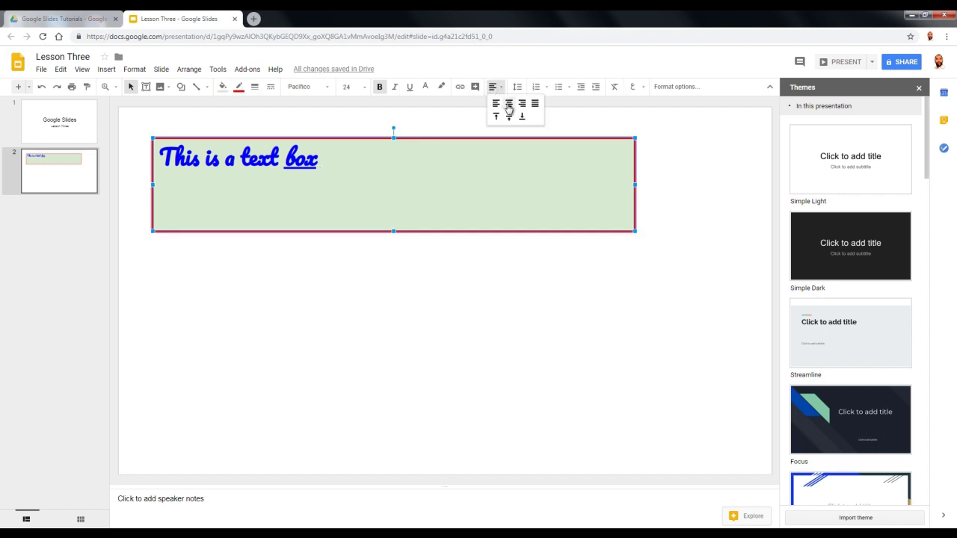
pyautogui.click(508, 106)
pyautogui.click(501, 90)
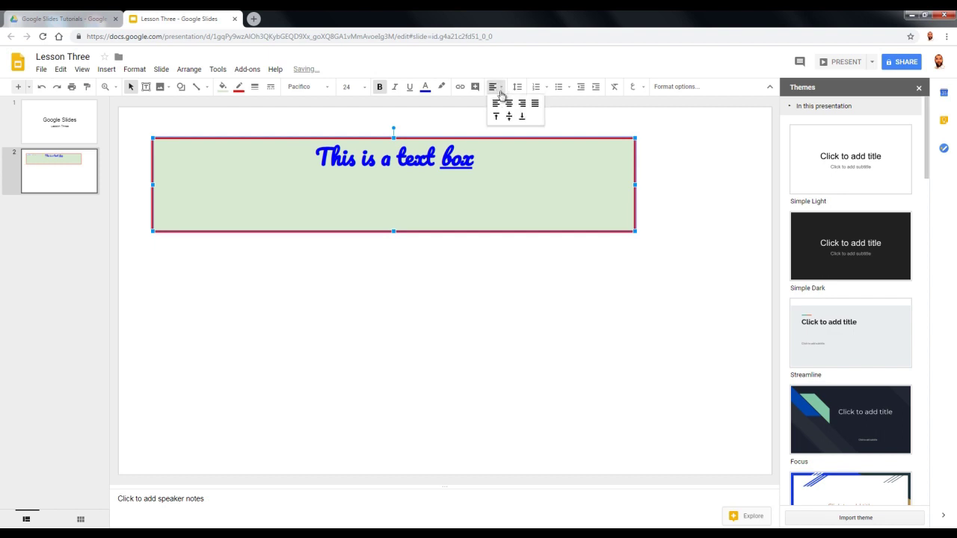
pyautogui.click(497, 103)
pyautogui.click(501, 92)
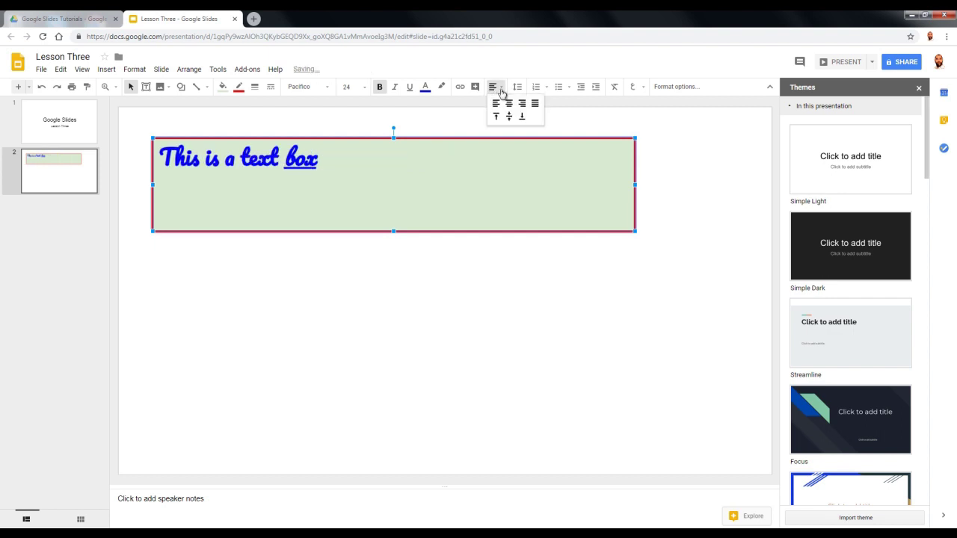
pyautogui.click(522, 103)
pyautogui.click(502, 91)
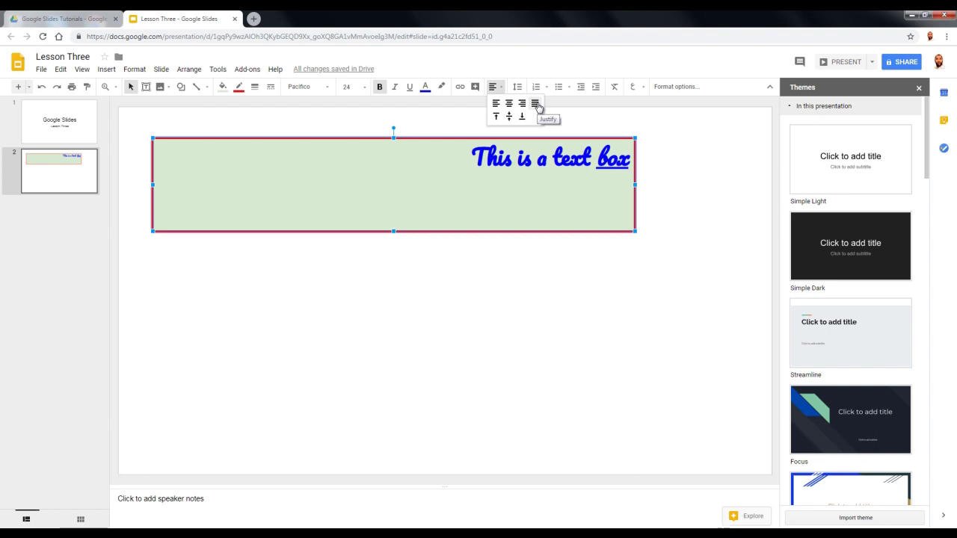
pyautogui.click(498, 107)
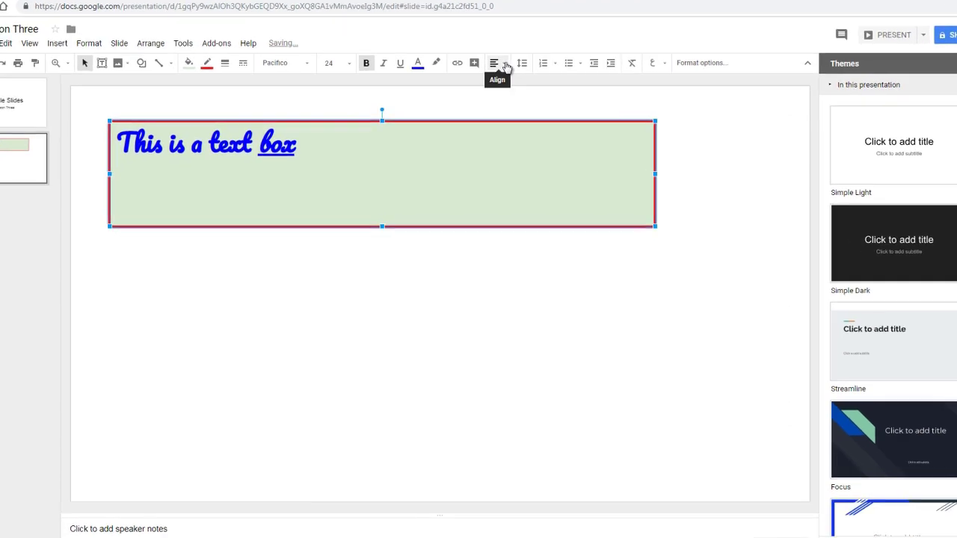
# Try middle and bottom vertical alignment on the text box's text, and return it to top alignment
pyautogui.click(505, 64)
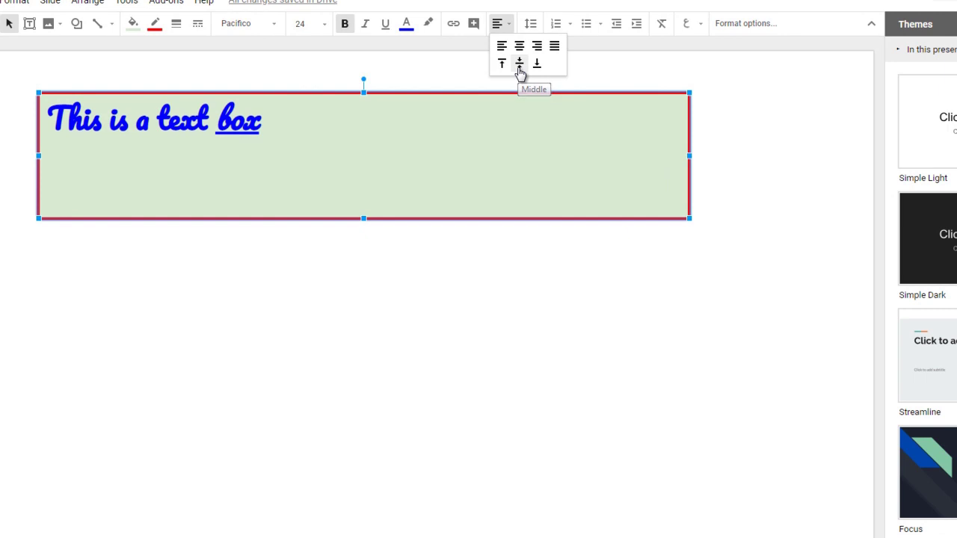
pyautogui.click(520, 67)
pyautogui.click(509, 26)
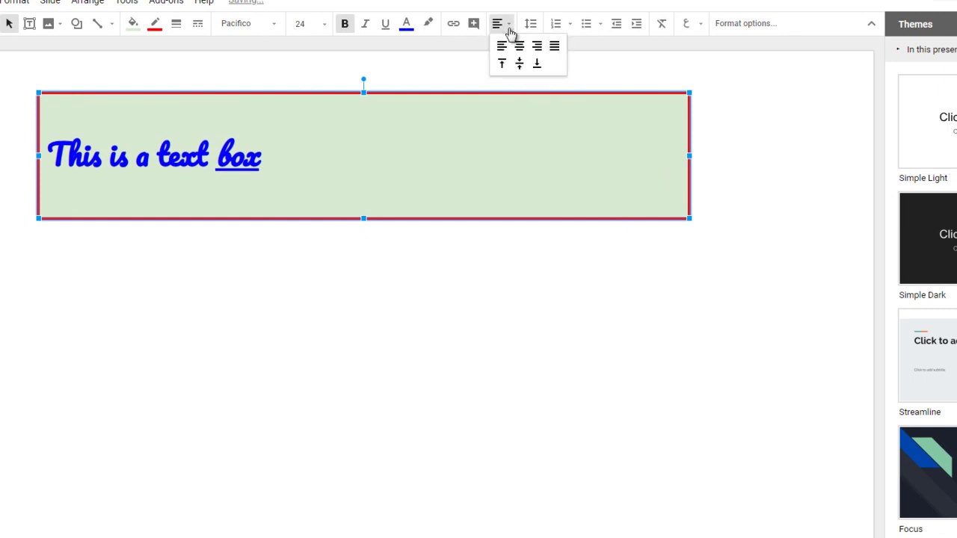
pyautogui.click(538, 66)
pyautogui.click(505, 28)
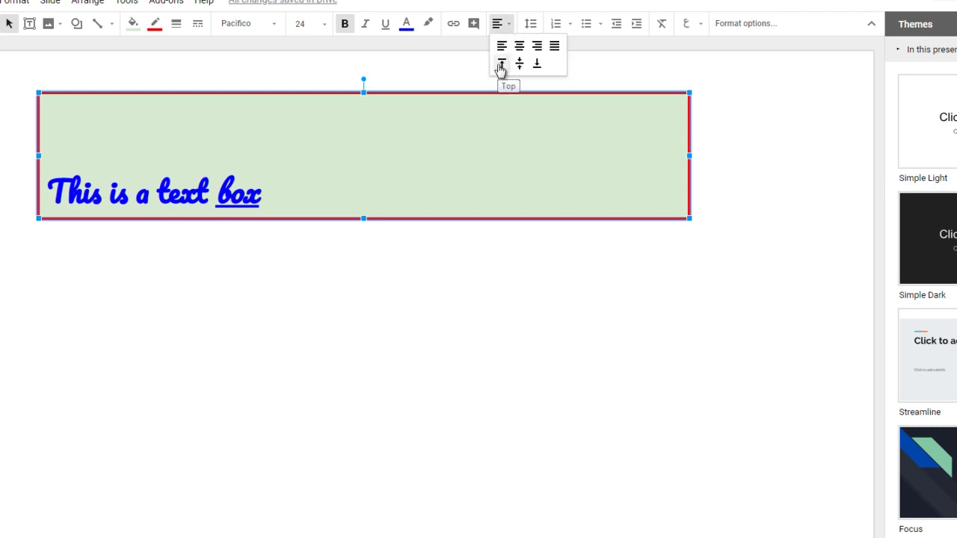
pyautogui.click(501, 68)
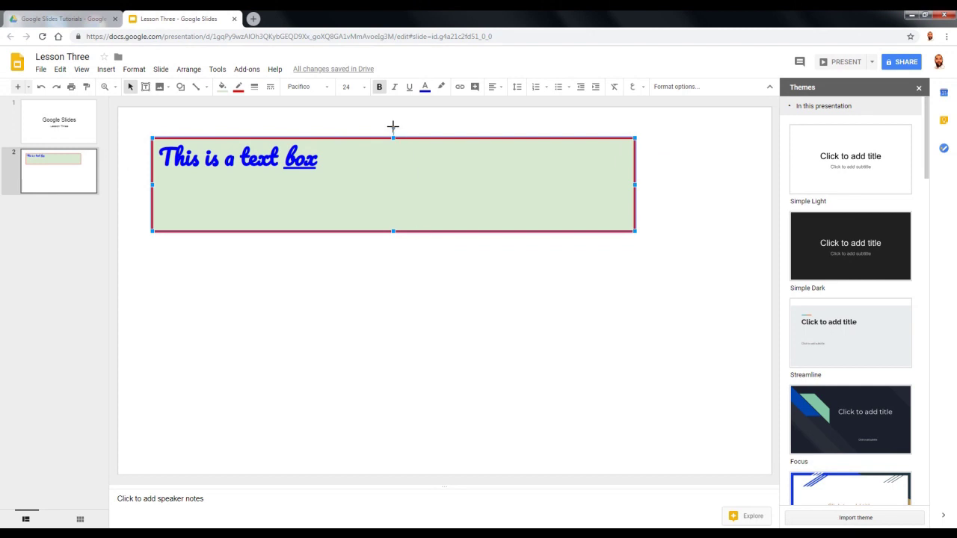
# Rotate the text box diagonally and back to horizontal, repositioning it slightly smaller near the middle of the slide
pyautogui.moveTo(429, 128); pyautogui.dragTo(603, 268)
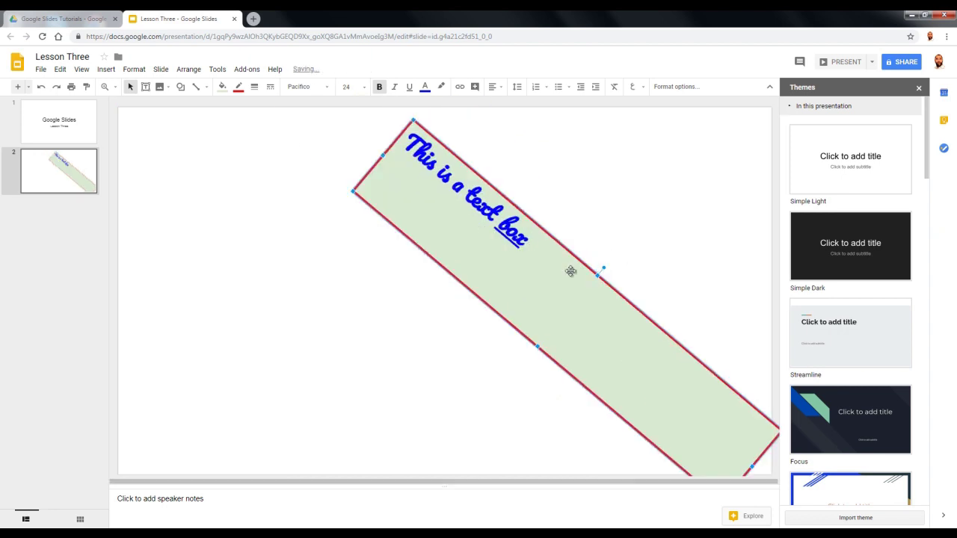
pyautogui.moveTo(544, 260); pyautogui.dragTo(336, 249)
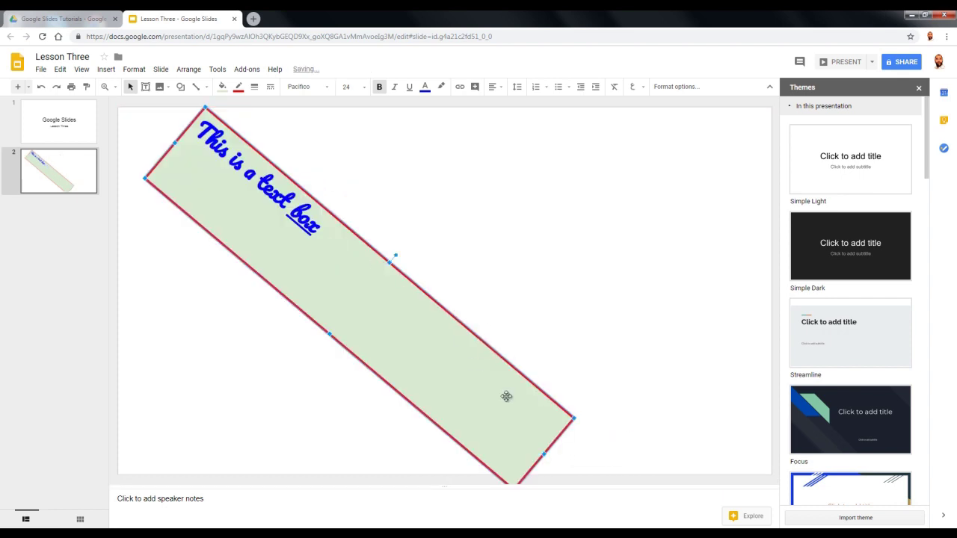
pyautogui.moveTo(528, 406); pyautogui.dragTo(581, 399)
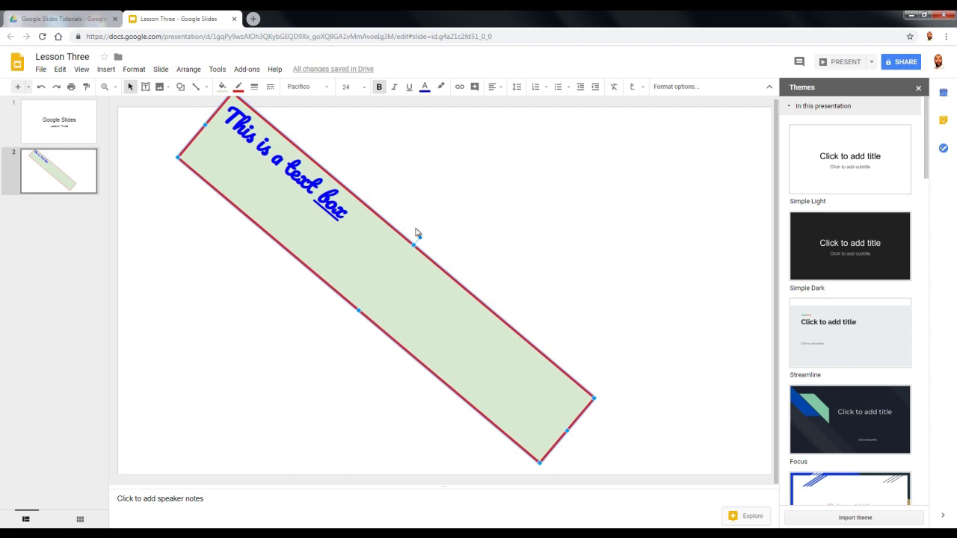
pyautogui.moveTo(419, 238); pyautogui.dragTo(387, 236)
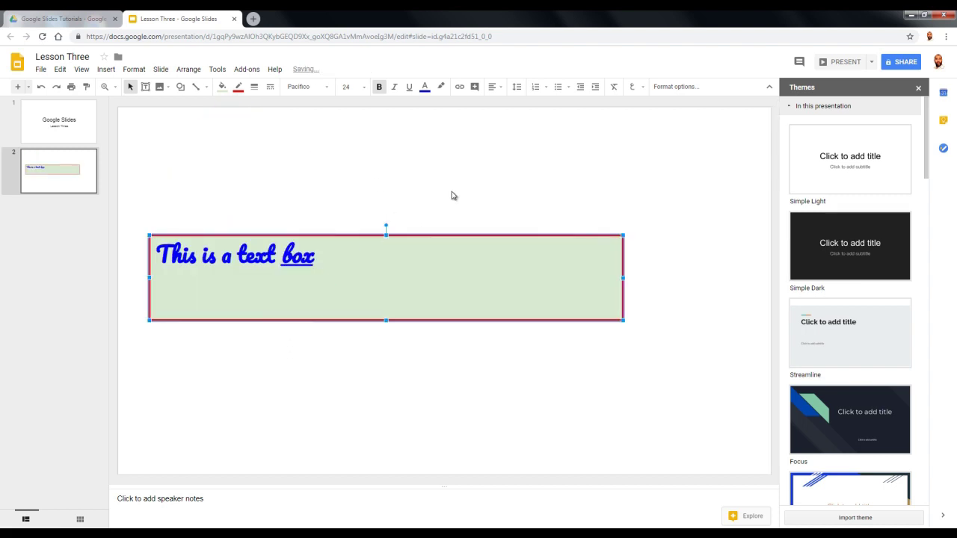
pyautogui.click(451, 196)
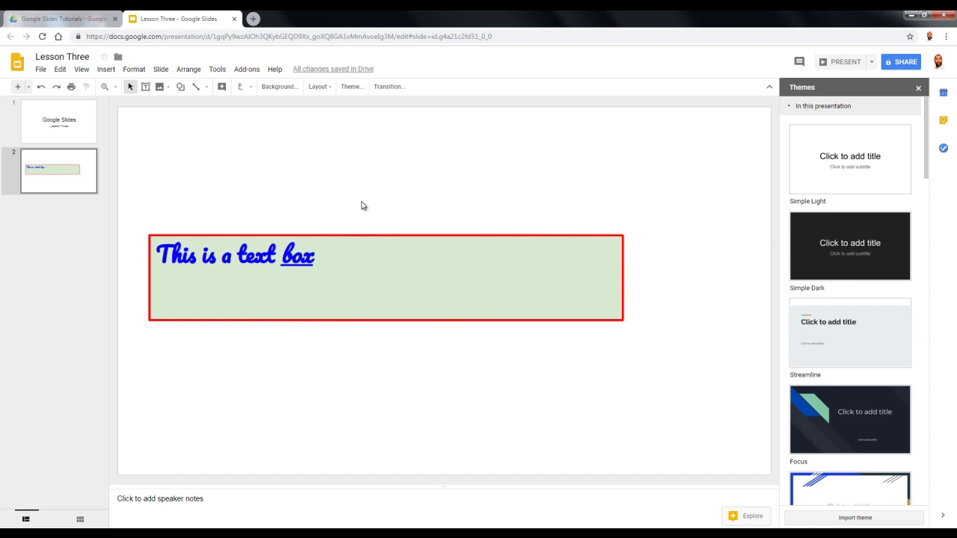
# Add a new blank slide after slide 2 and insert word art reading "Google Slides Word Art" on it
pyautogui.click(17, 86)
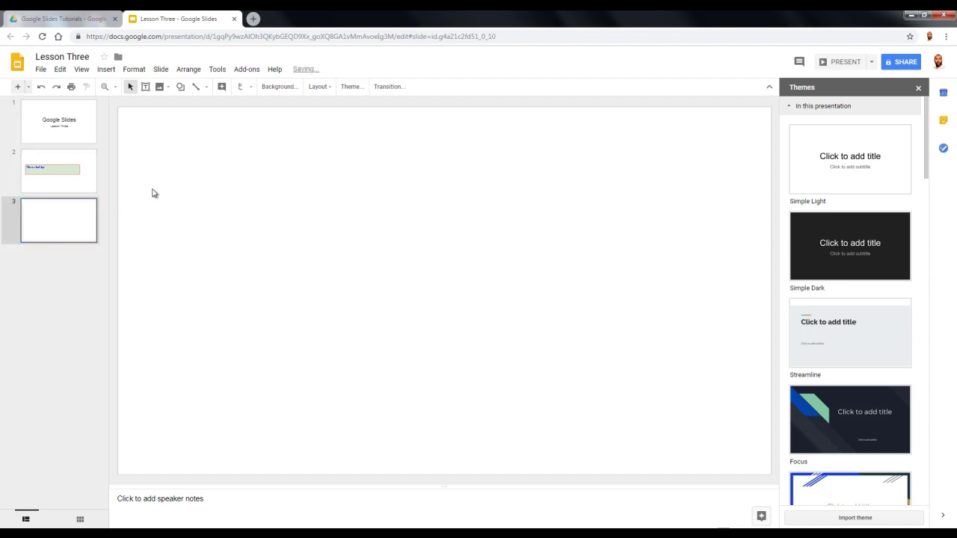
pyautogui.click(109, 71)
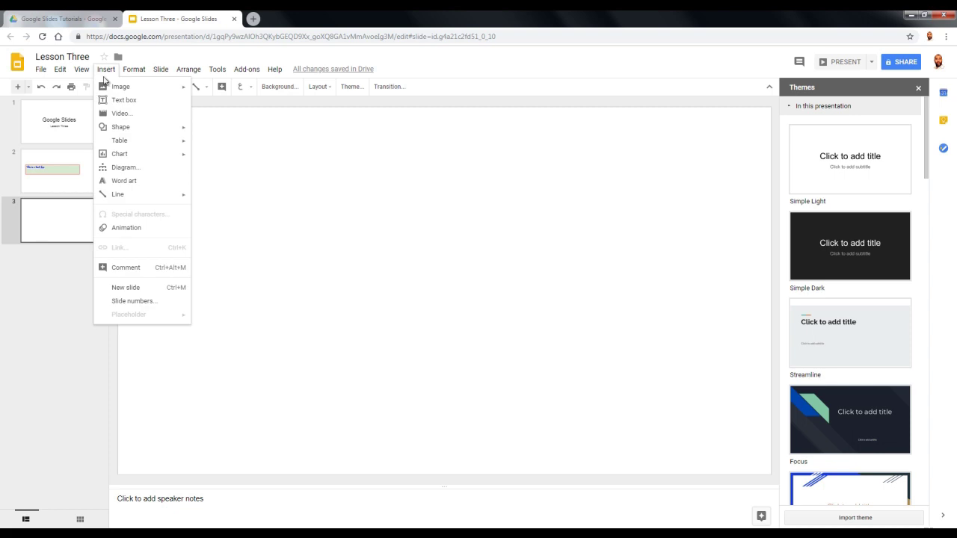
pyautogui.click(116, 181)
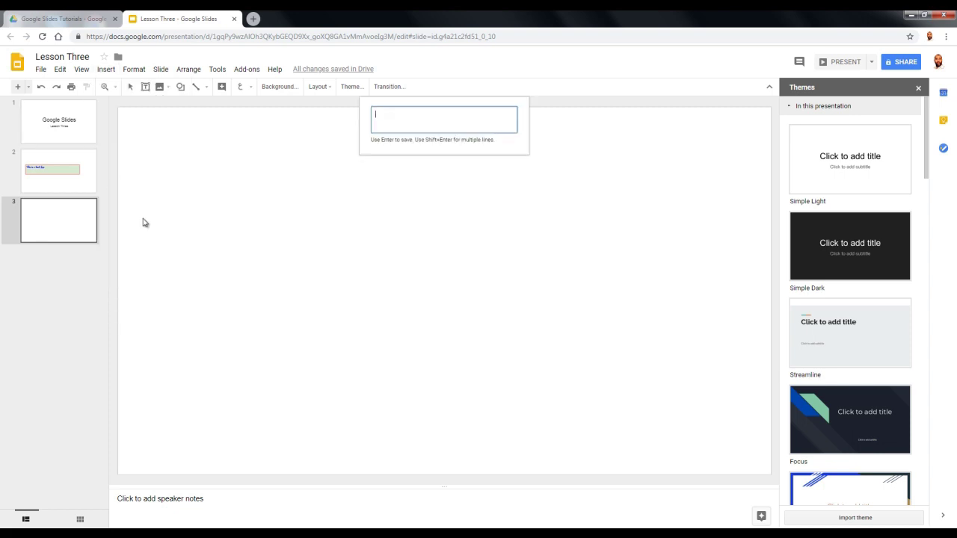
pyautogui.write('Google Slides Word Art')
pyautogui.press('Return')
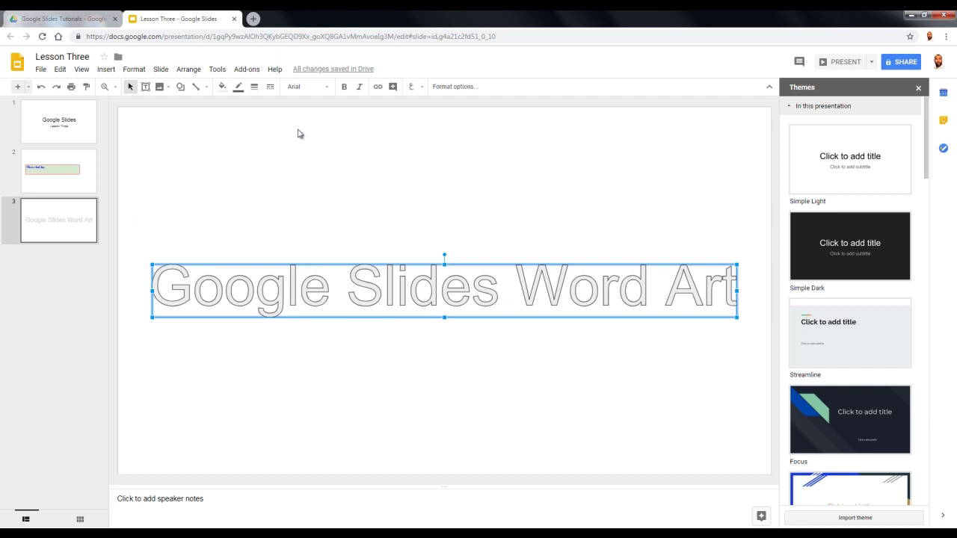
# Set the word art's font to Impact and fill its letters with dark blue
pyautogui.click(326, 92)
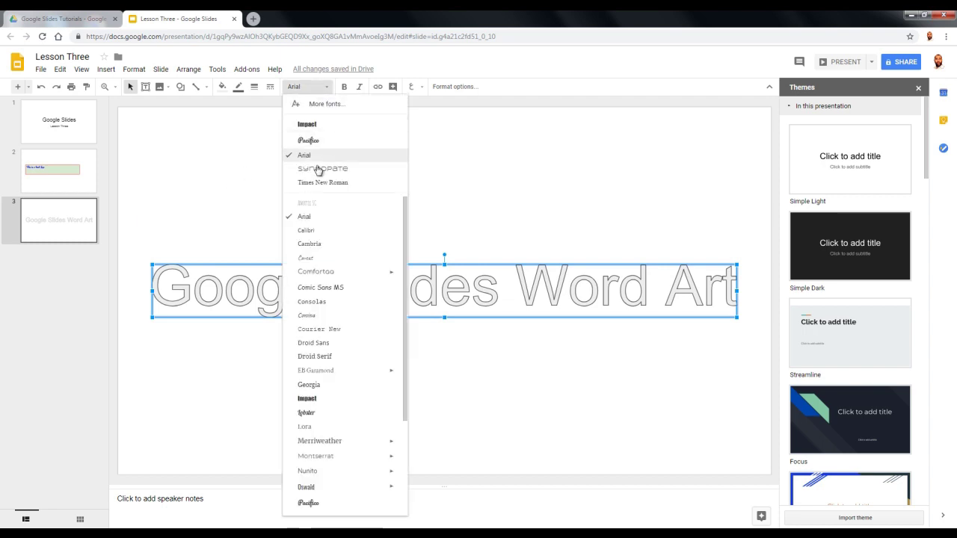
pyautogui.click(307, 399)
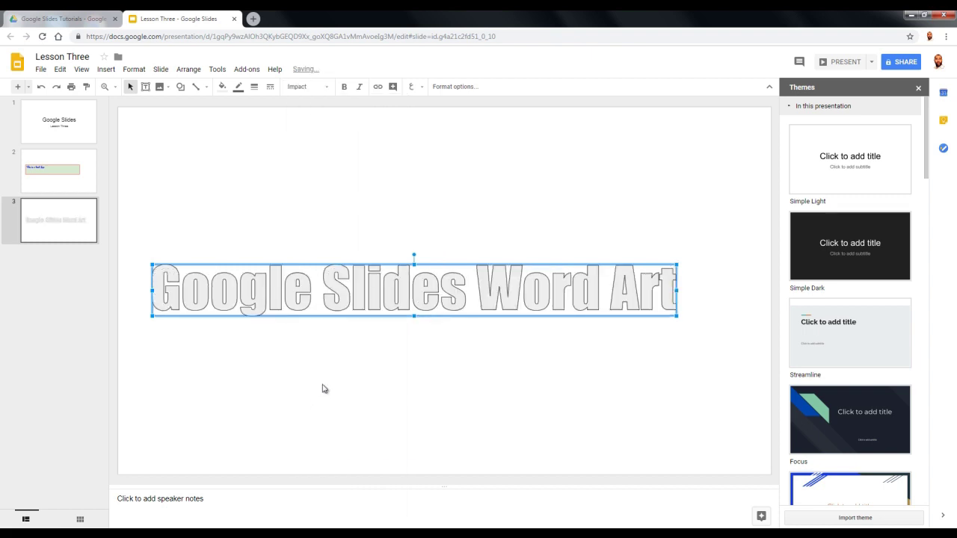
pyautogui.click(222, 86)
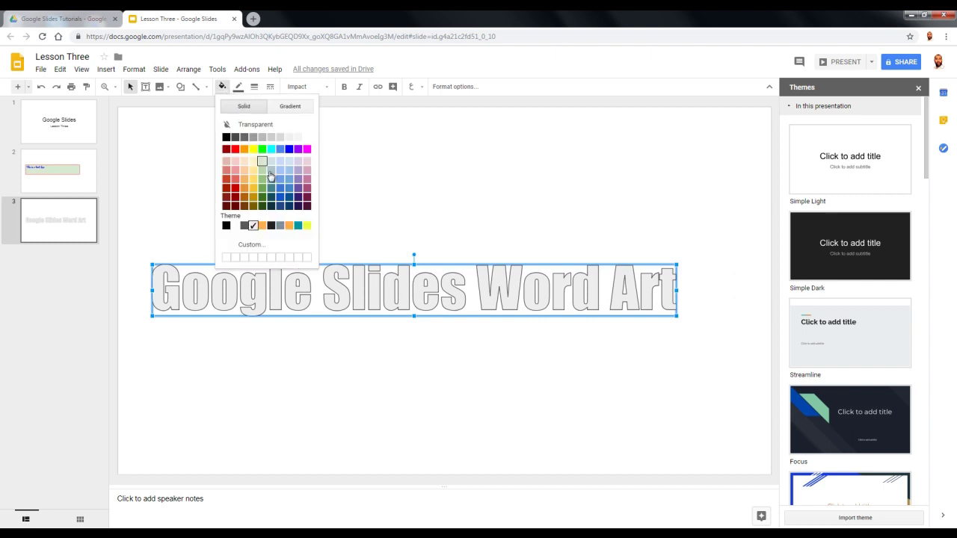
pyautogui.click(287, 199)
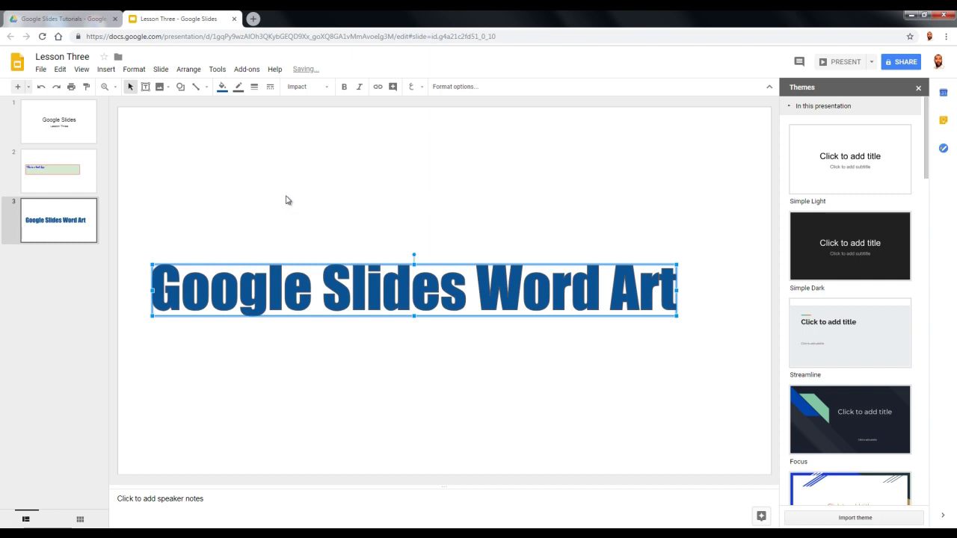
# Give the word art a dark red 1 border with a weight of 3px
pyautogui.click(238, 87)
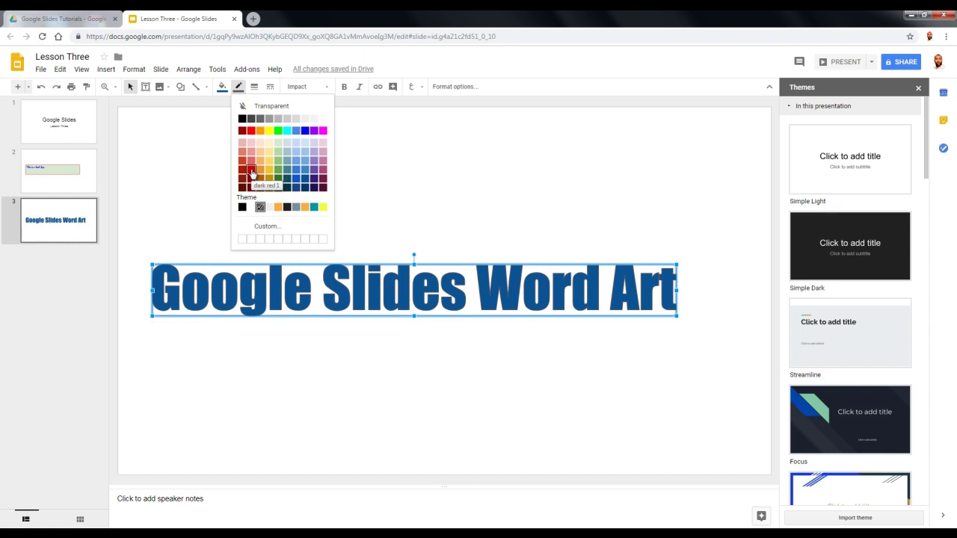
pyautogui.click(251, 172)
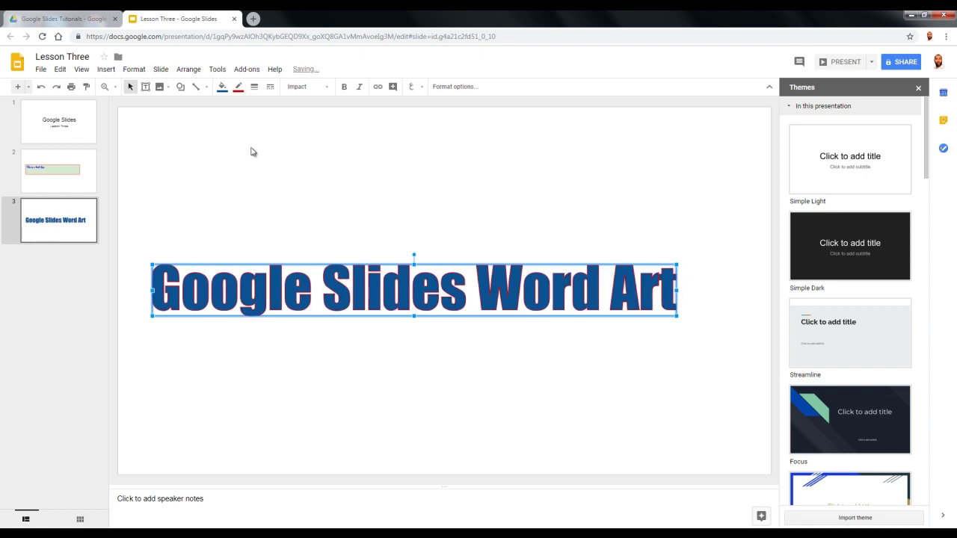
pyautogui.click(255, 86)
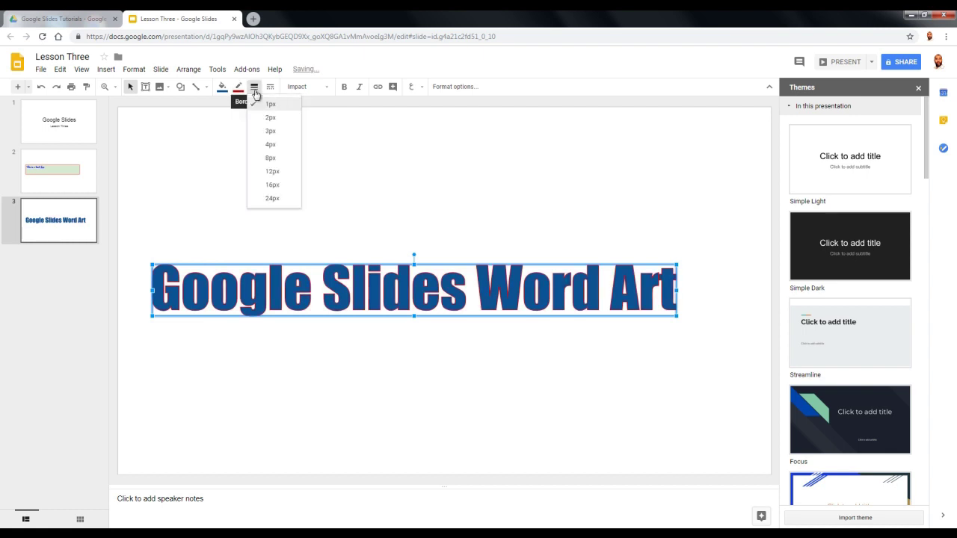
pyautogui.click(271, 131)
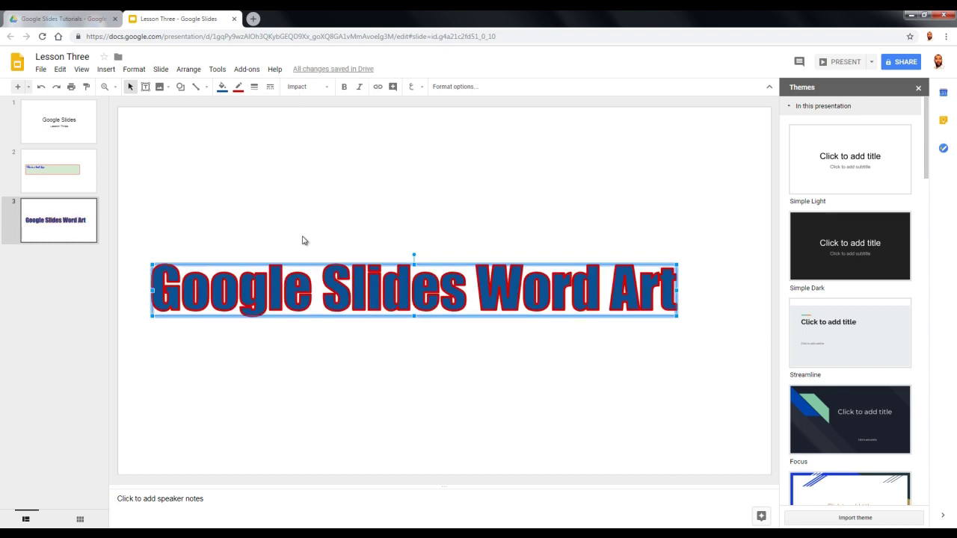
# Shift and rotate the word art counter-clockwise onto a rising diagonal across the slide, and make its letters slightly taller
pyautogui.moveTo(587, 281); pyautogui.dragTo(603, 284)
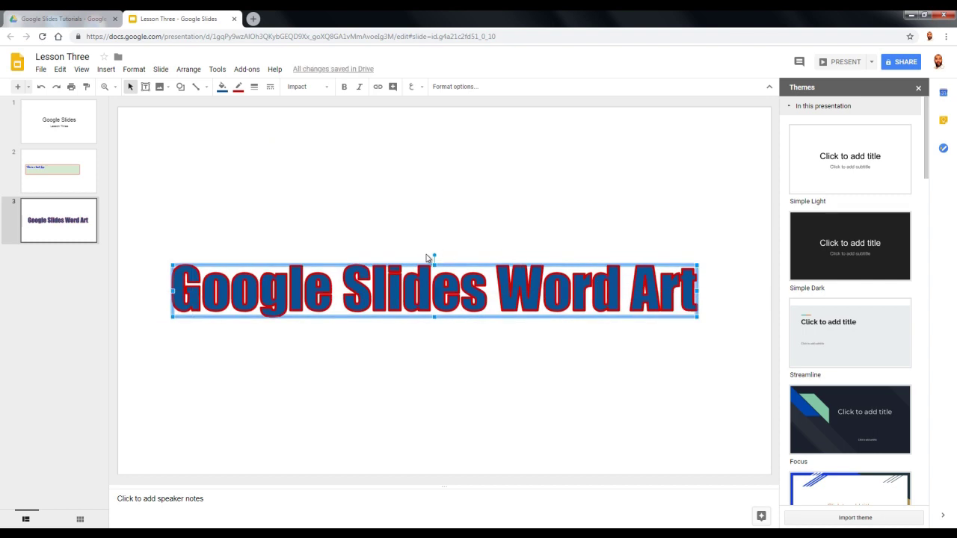
pyautogui.moveTo(432, 255); pyautogui.dragTo(393, 227)
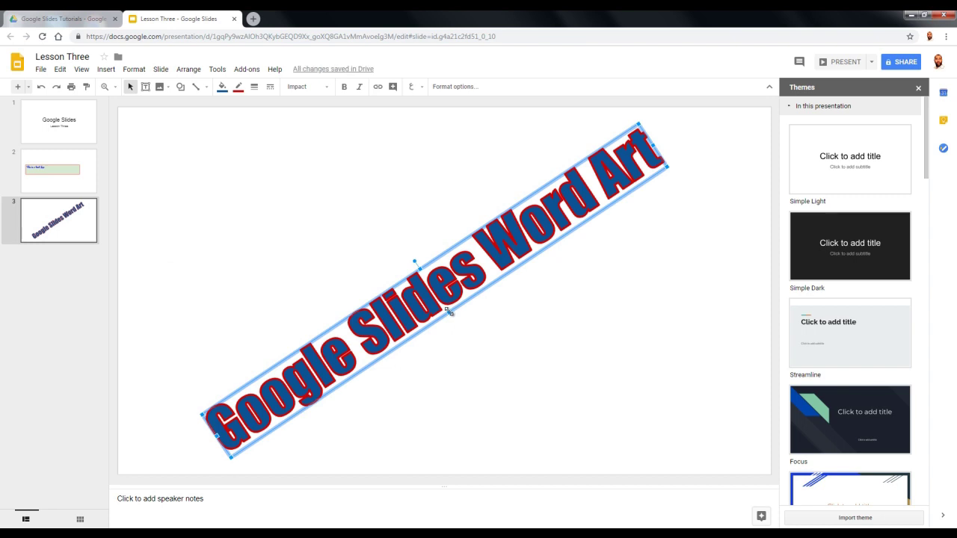
pyautogui.moveTo(449, 311); pyautogui.dragTo(468, 347)
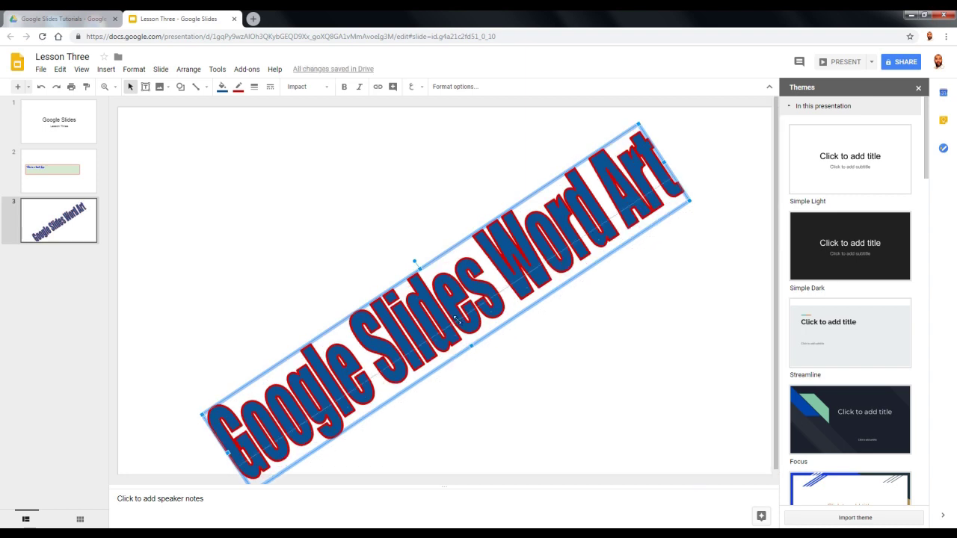
pyautogui.moveTo(458, 320); pyautogui.dragTo(459, 323)
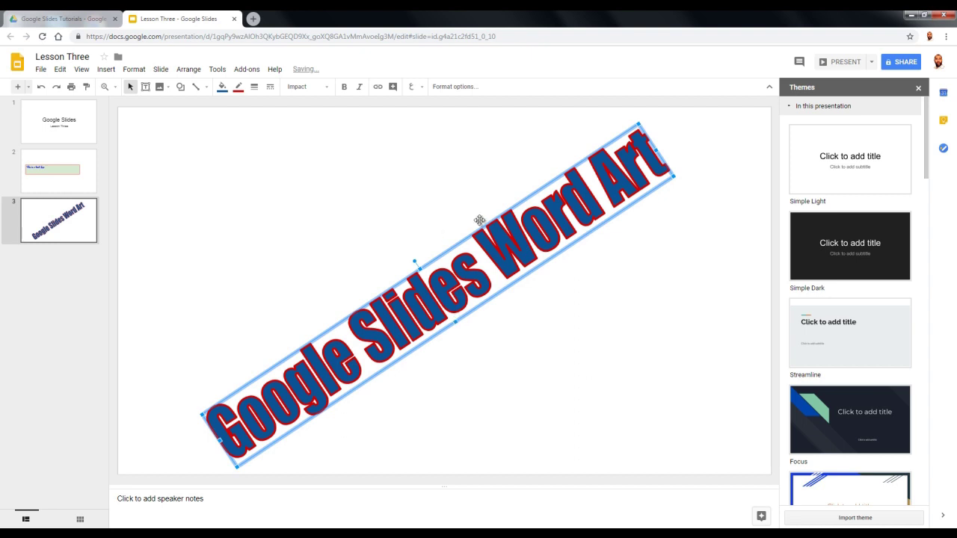
# On slide 2, increase the text box's height by extending its lower edge downward
pyautogui.click(87, 171)
pyautogui.click(332, 320)
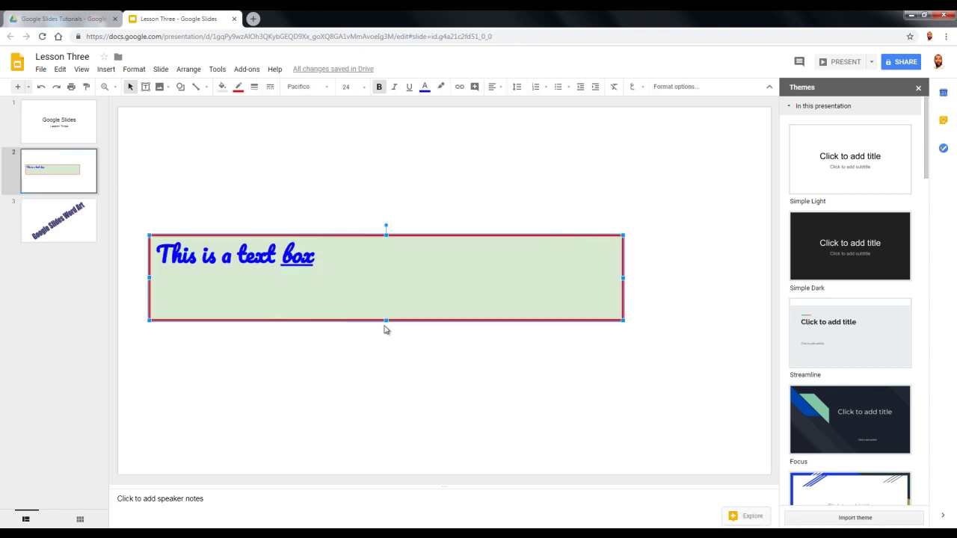
pyautogui.moveTo(386, 320); pyautogui.dragTo(379, 351)
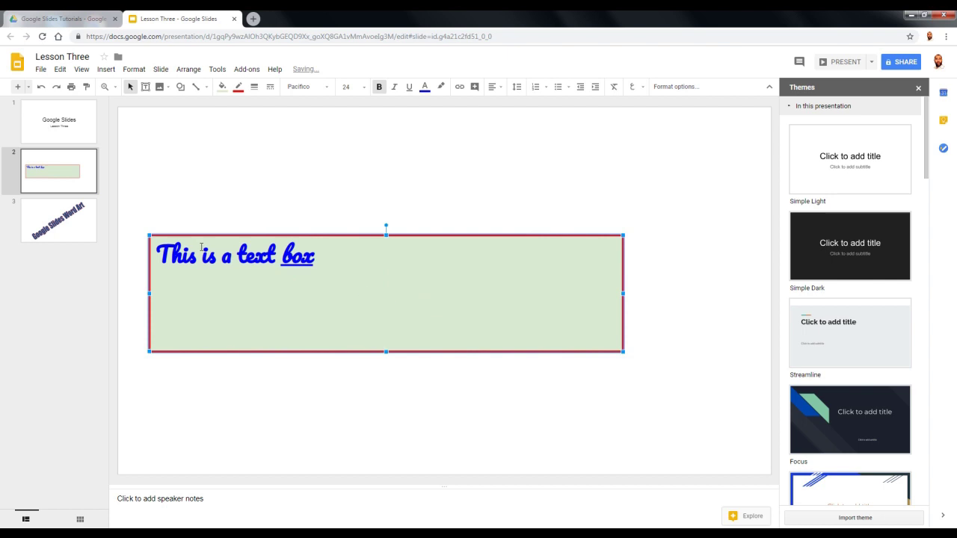
# On slide 3, stretch the word art's letters taller by extending the lower edge of its frame
pyautogui.click(60, 219)
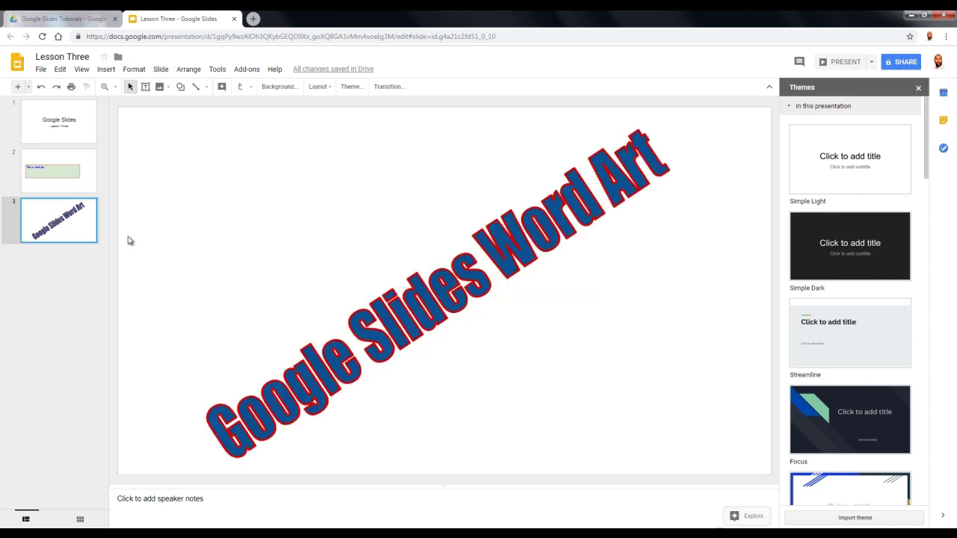
pyautogui.click(381, 311)
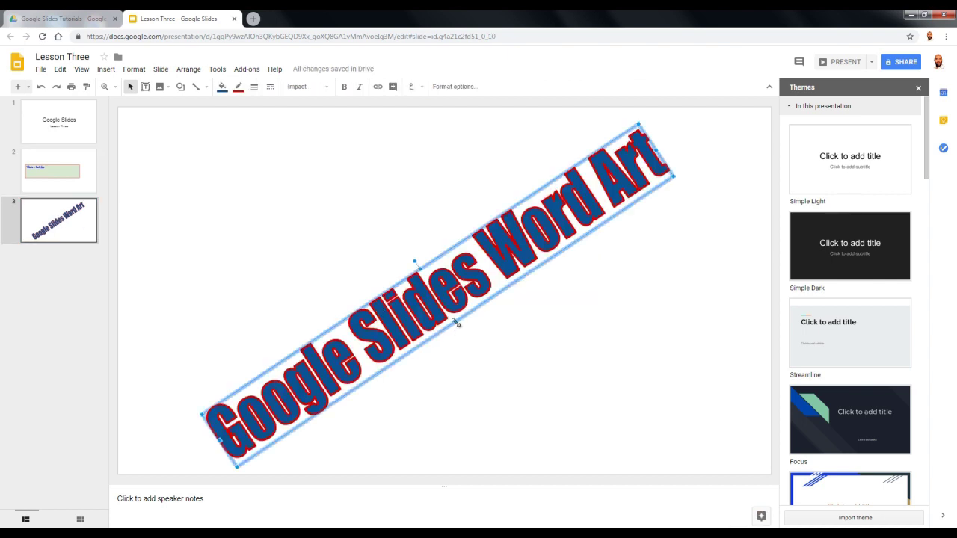
pyautogui.moveTo(455, 322); pyautogui.dragTo(464, 337)
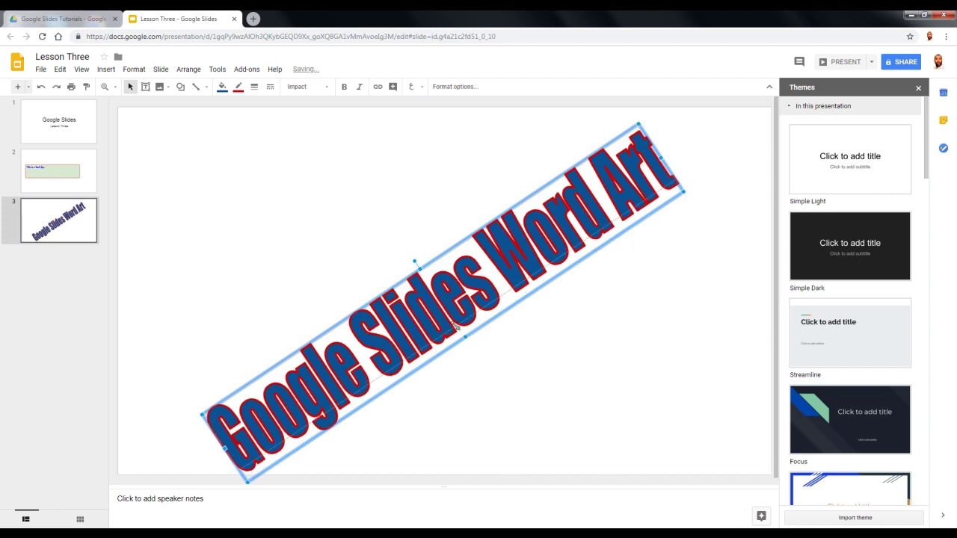
# Reduce the word art's height slightly and rotate it clockwise until it is nearly horizontal, rising only slightly across the slide
pyautogui.click(459, 334)
pyautogui.click(440, 281)
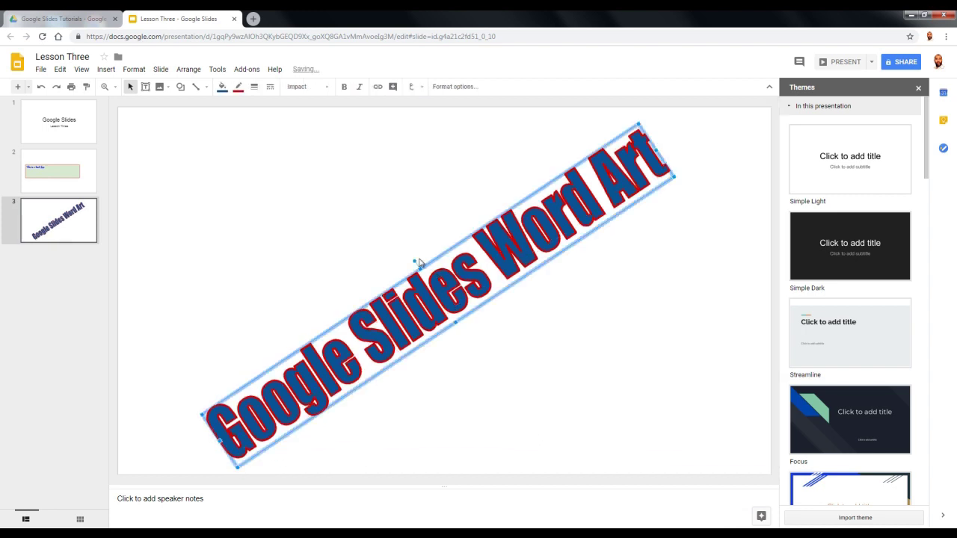
pyautogui.moveTo(414, 260); pyautogui.dragTo(438, 254)
pyautogui.click(469, 354)
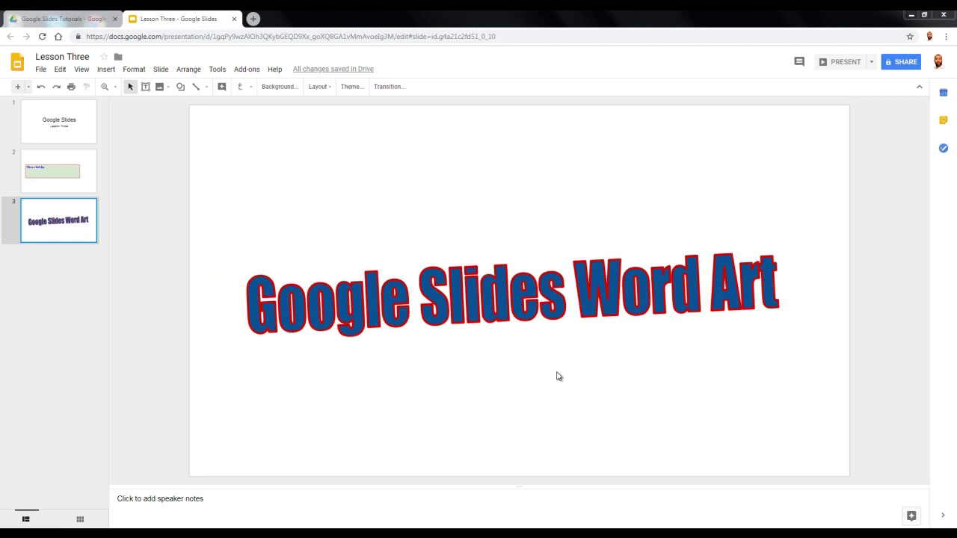
# Add a slide with the Title and body layout after slide 3, and add two more new slides following it
pyautogui.click(89, 252)
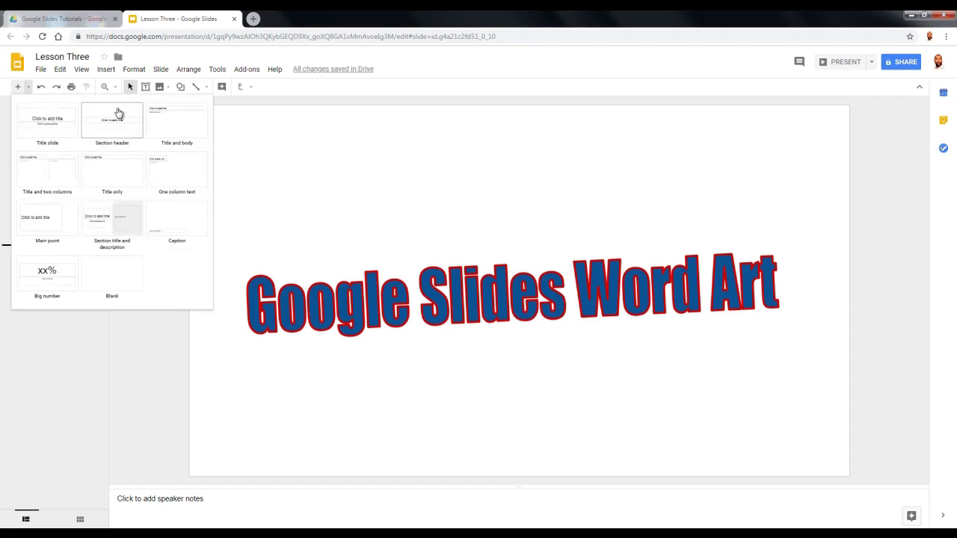
pyautogui.click(166, 117)
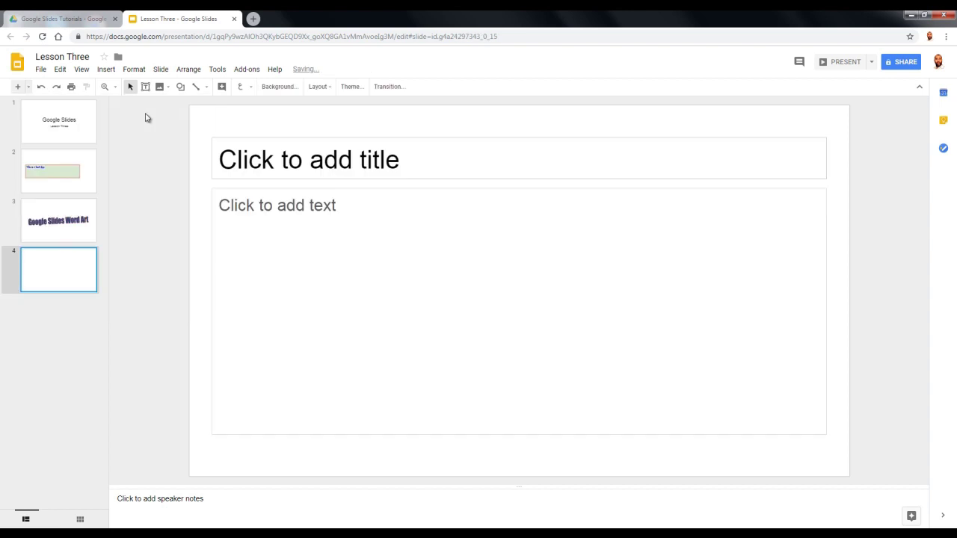
pyautogui.click(19, 87)
pyautogui.click(19, 87)
# On slide 4, begin the title with the text "Slide Fou" in the title placeholder
pyautogui.click(48, 259)
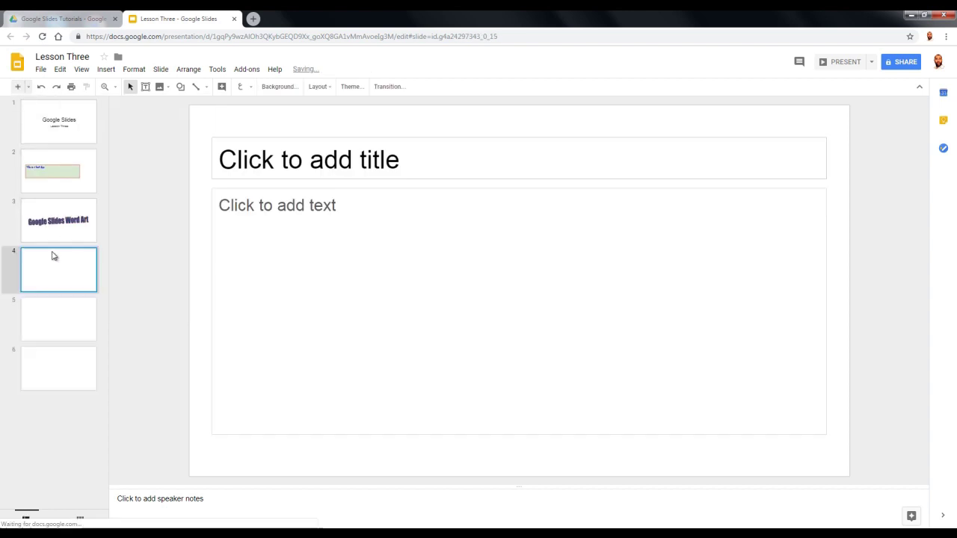
pyautogui.click(321, 157)
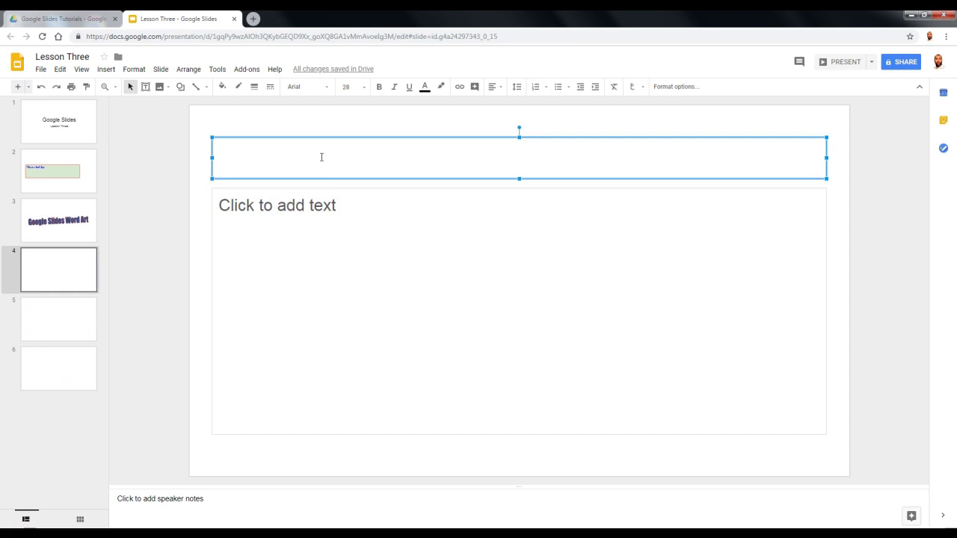
pyautogui.write('Slide Fou')
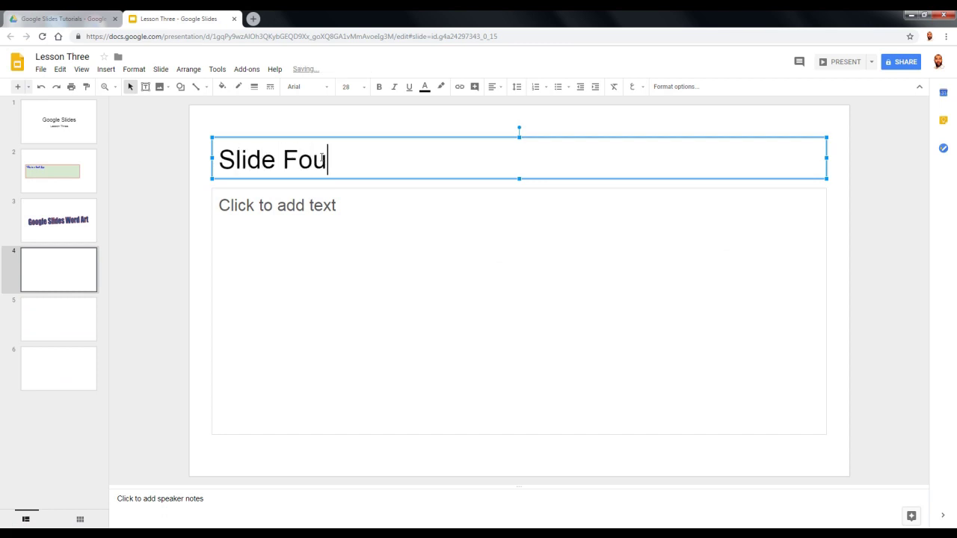